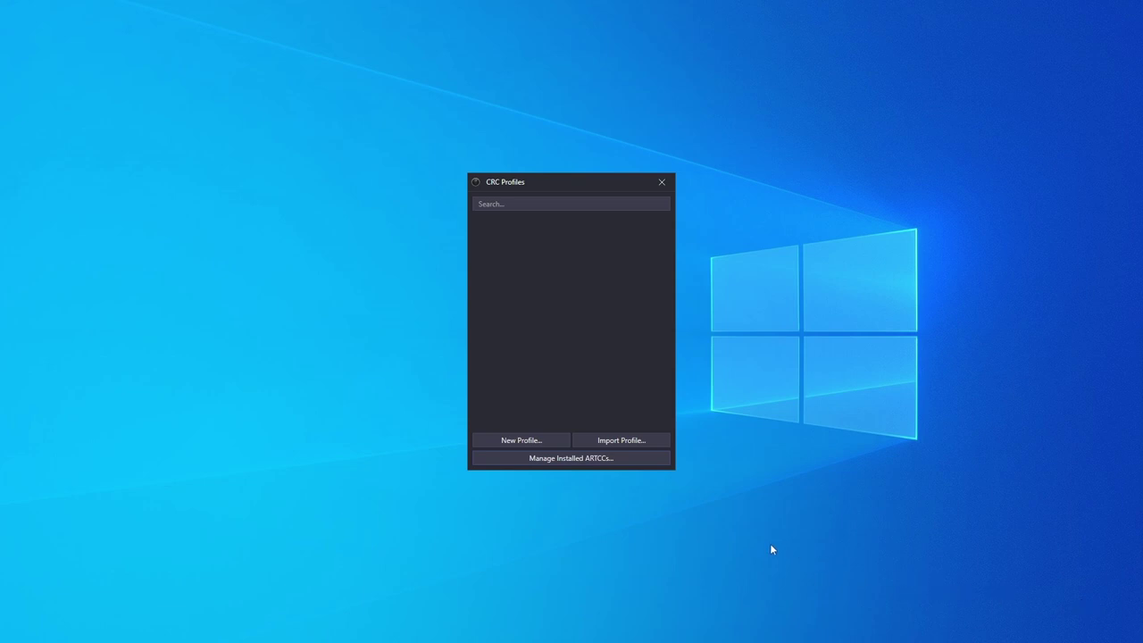
# Step: Install the New York ARTCC (ZNY) and return to the profile list
pyautogui.click(637, 459)
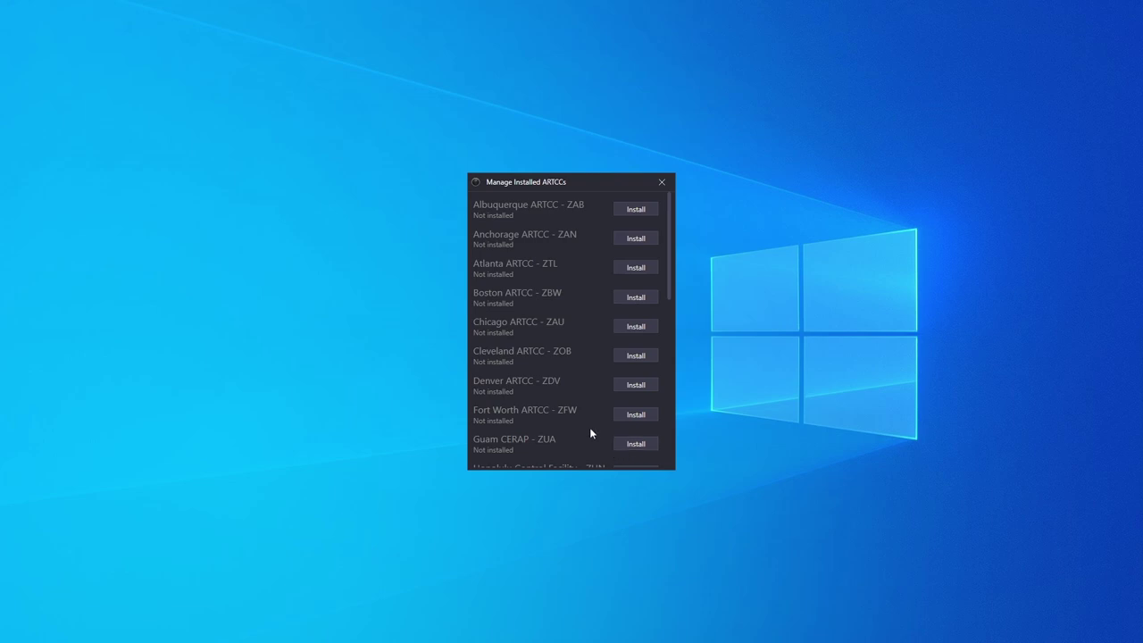
pyautogui.scroll(-8, 598, 406)
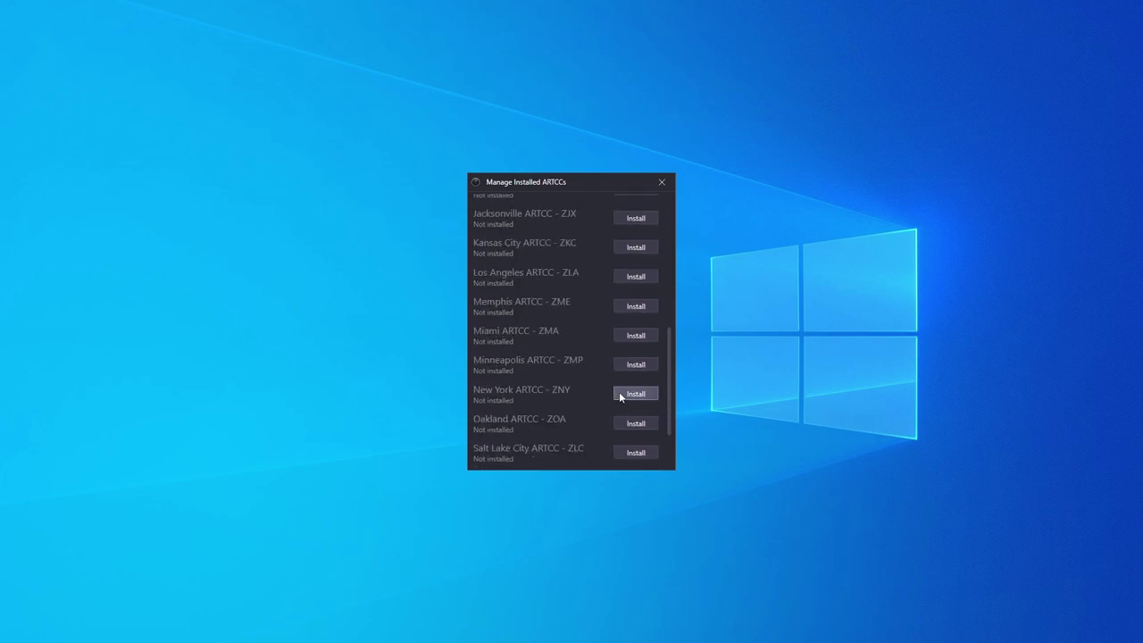
pyautogui.click(619, 393)
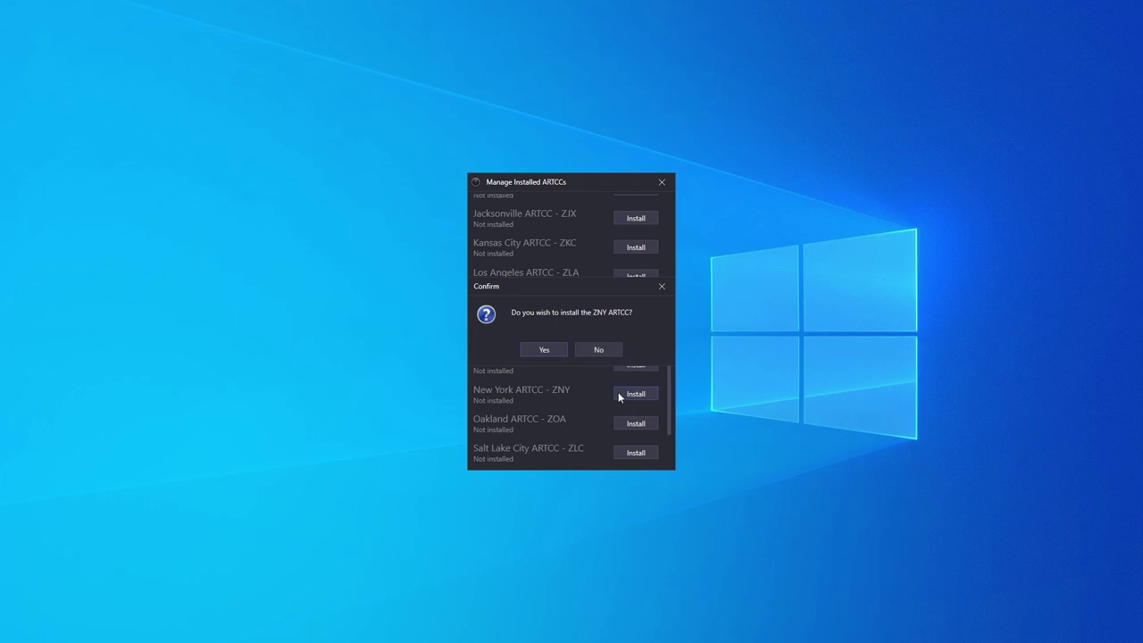
pyautogui.click(549, 349)
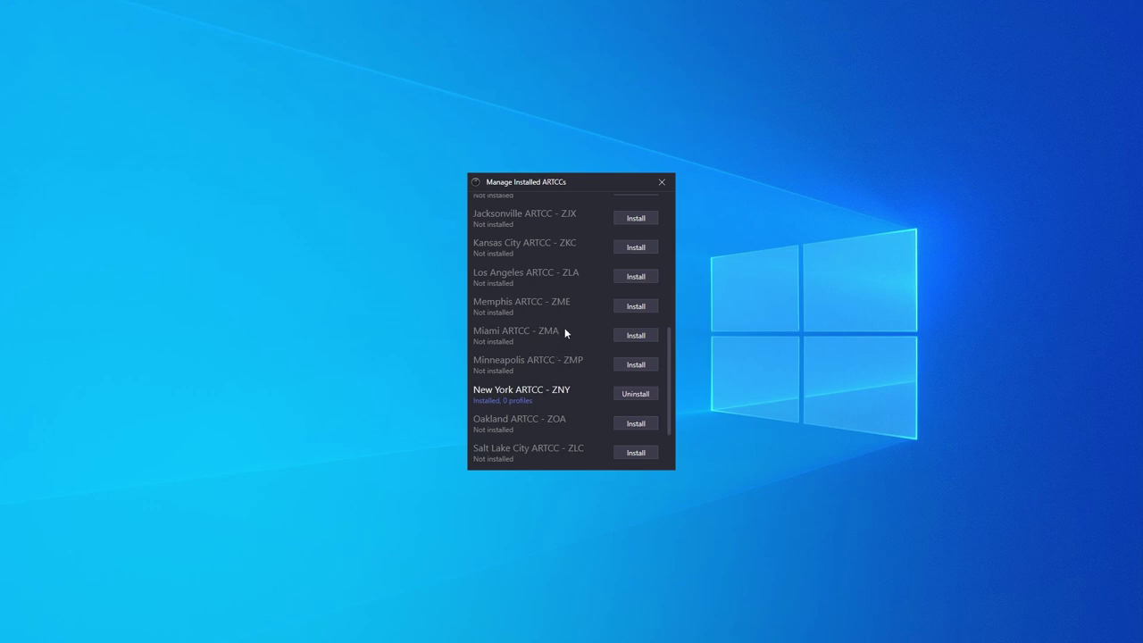
pyautogui.click(662, 183)
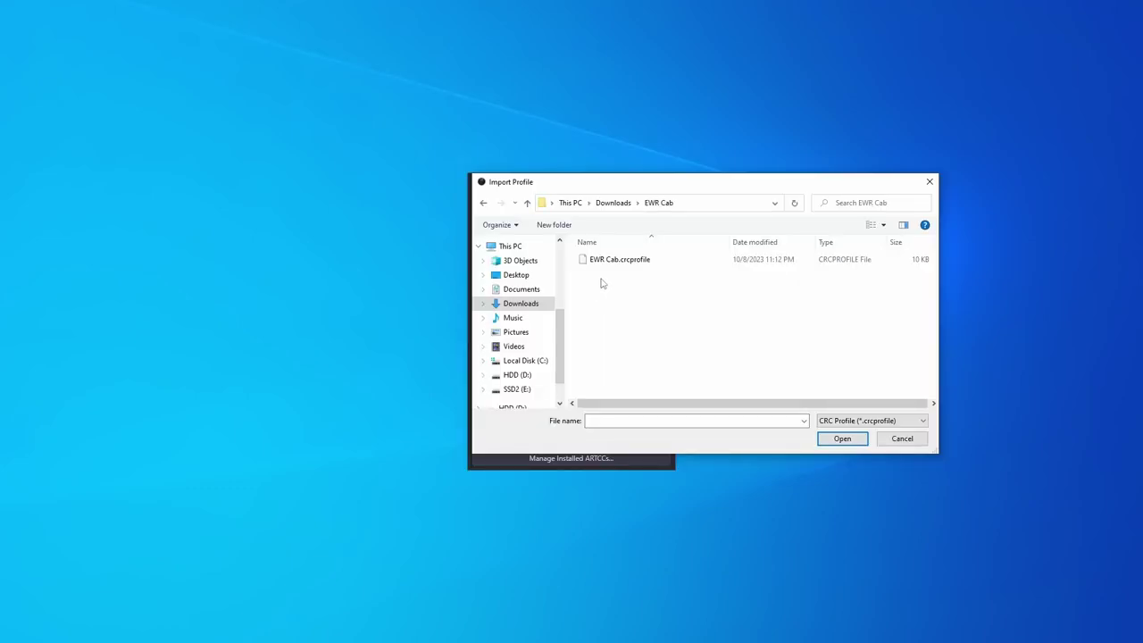
# Step: Import the EWR Cab.crcprofile file from the EWR Cab folder in Downloads and open the EWR Cab profile
pyautogui.click(605, 263)
pyautogui.doubleClick(604, 262)
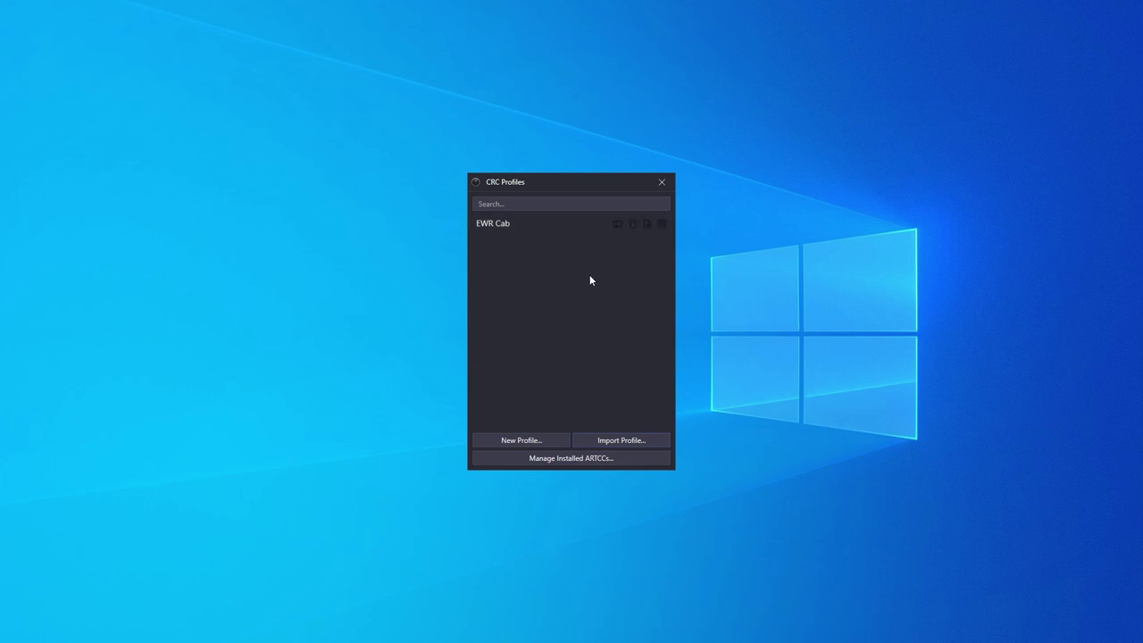
pyautogui.click(570, 223)
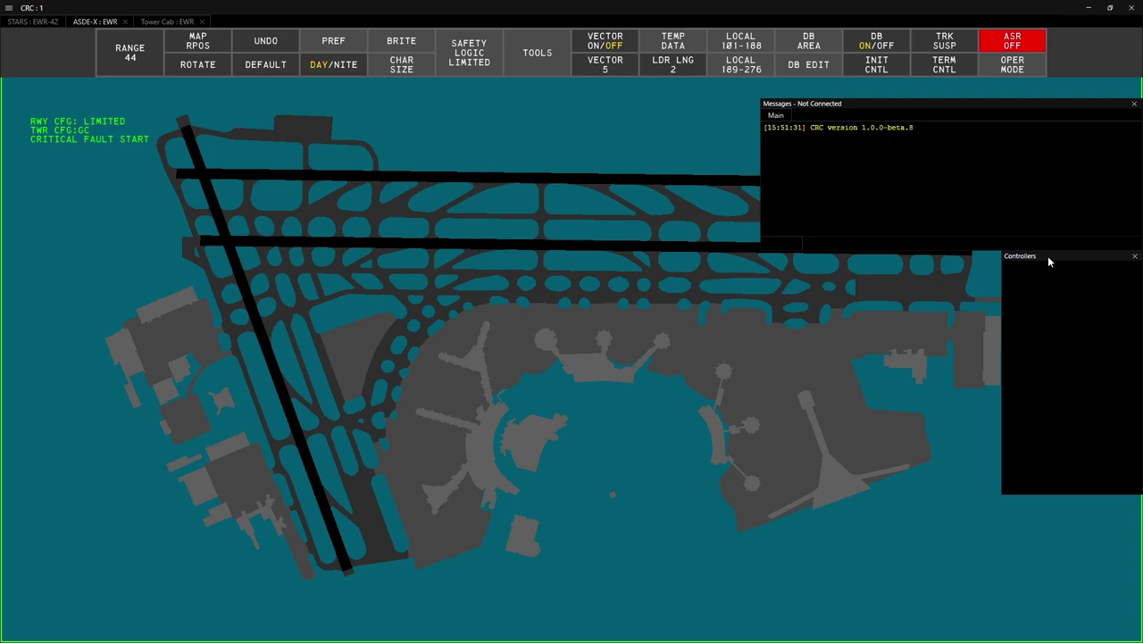
# Step: Rearrange the Controllers and Messages windows so they clear the airport's runways, and save the profile
pyautogui.moveTo(1047, 255); pyautogui.dragTo(1046, 402)
pyautogui.moveTo(767, 225); pyautogui.dragTo(905, 207)
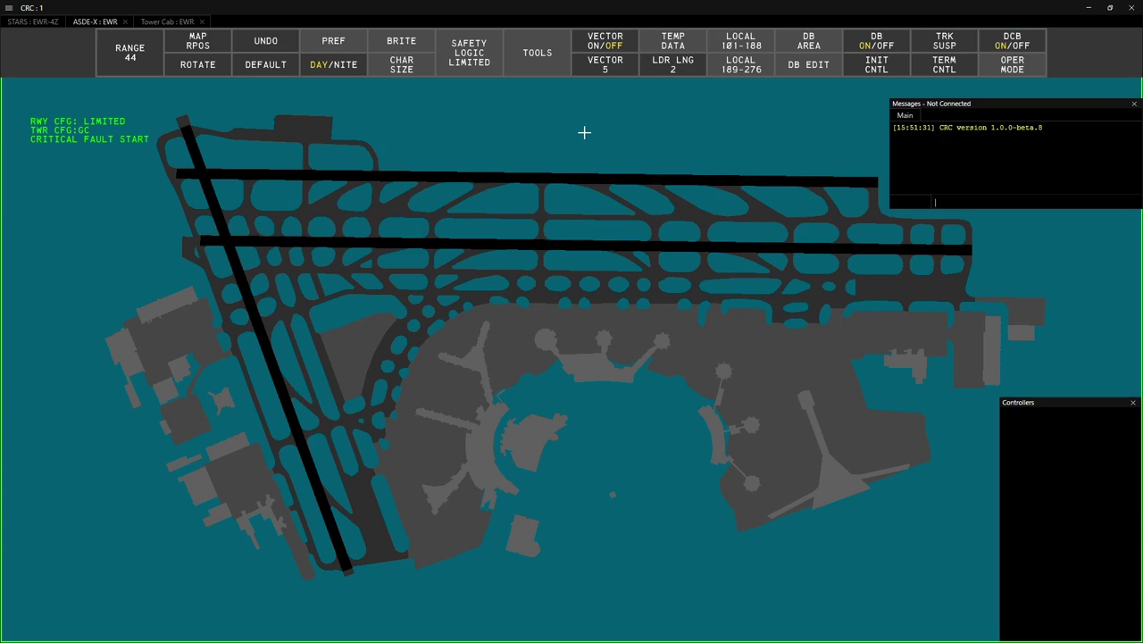
pyautogui.click(8, 7)
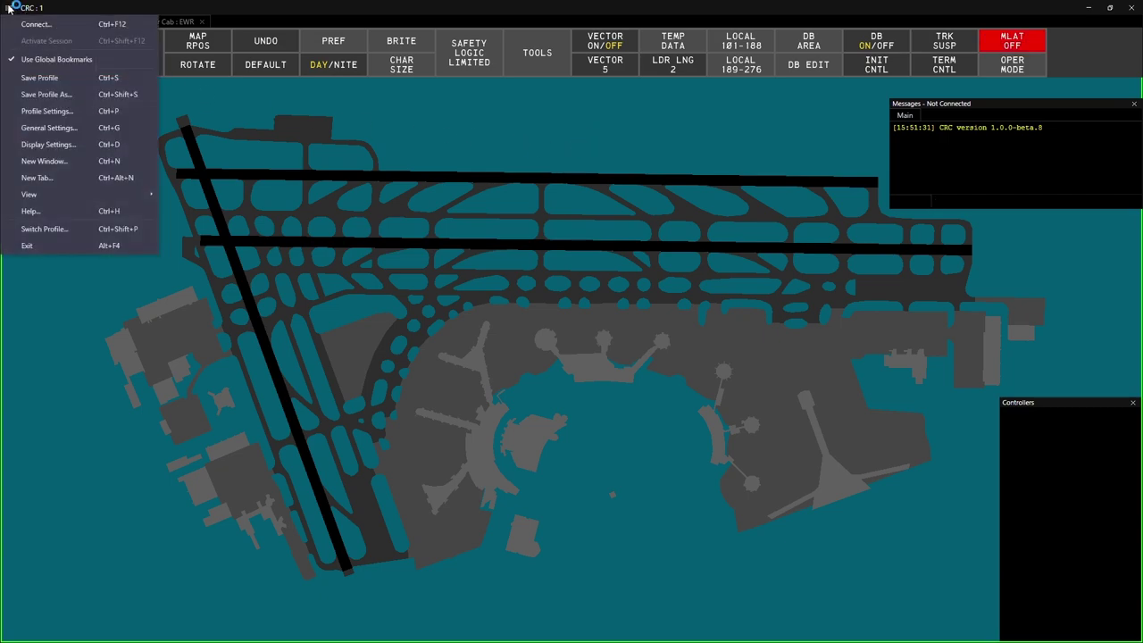
pyautogui.click(43, 78)
pyautogui.click(541, 349)
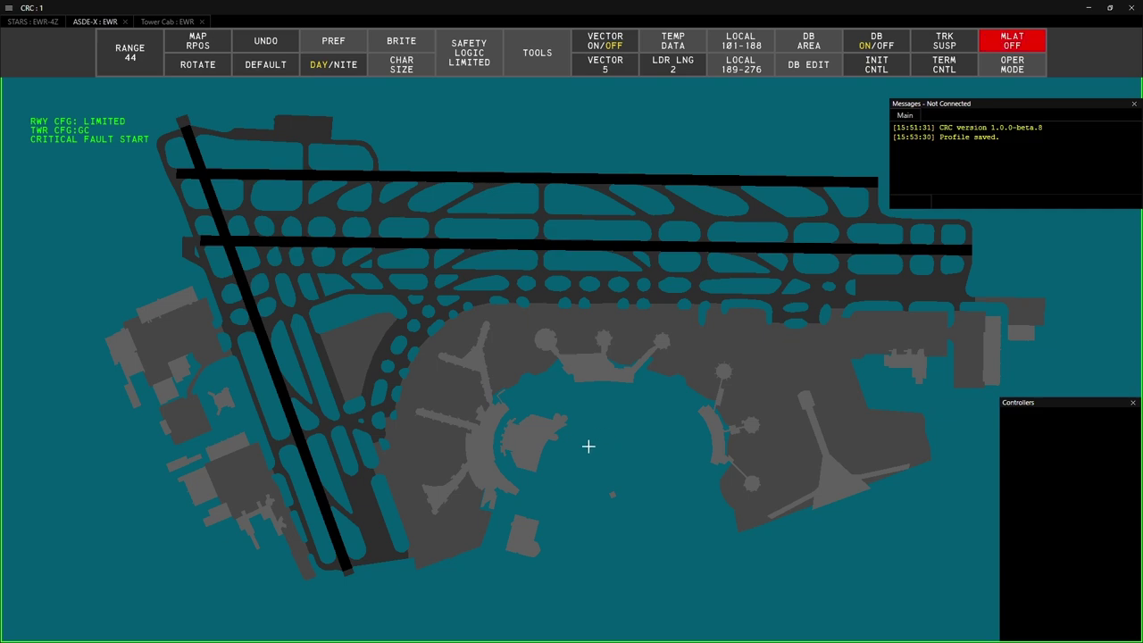
# Step: Review the login credentials, real name and prompt options in General Settings
pyautogui.click(8, 8)
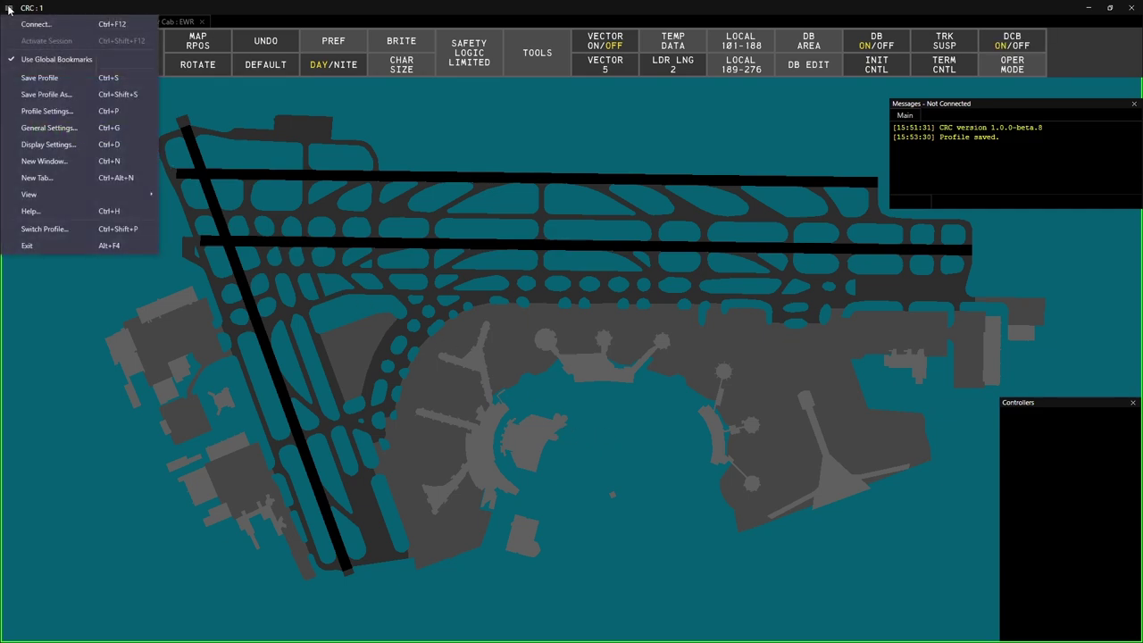
pyautogui.click(42, 128)
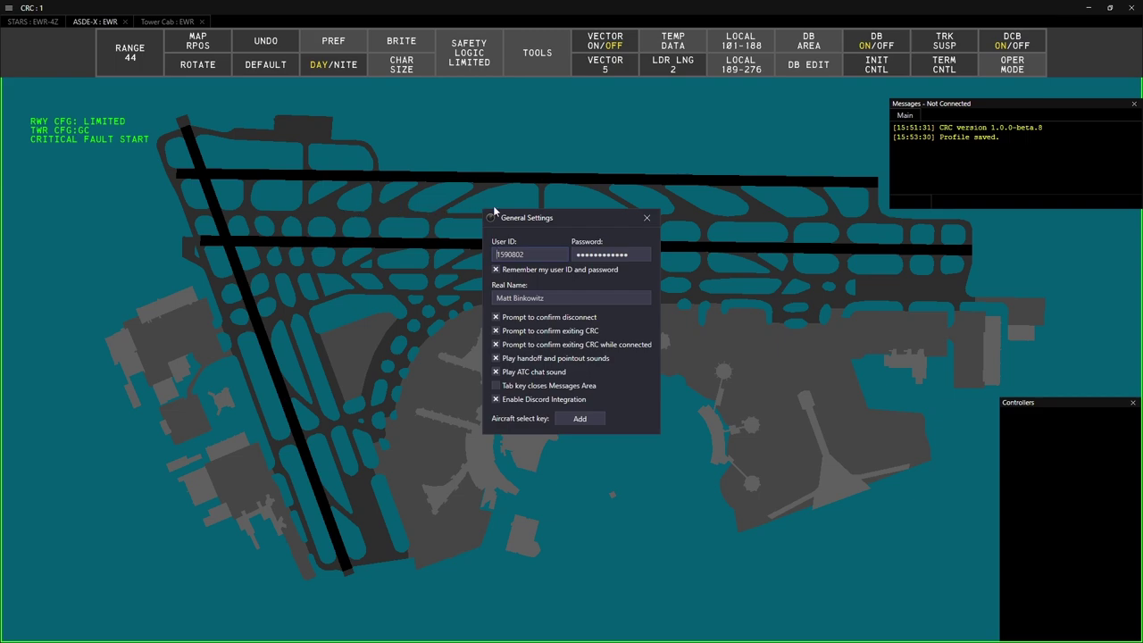
pyautogui.click(644, 219)
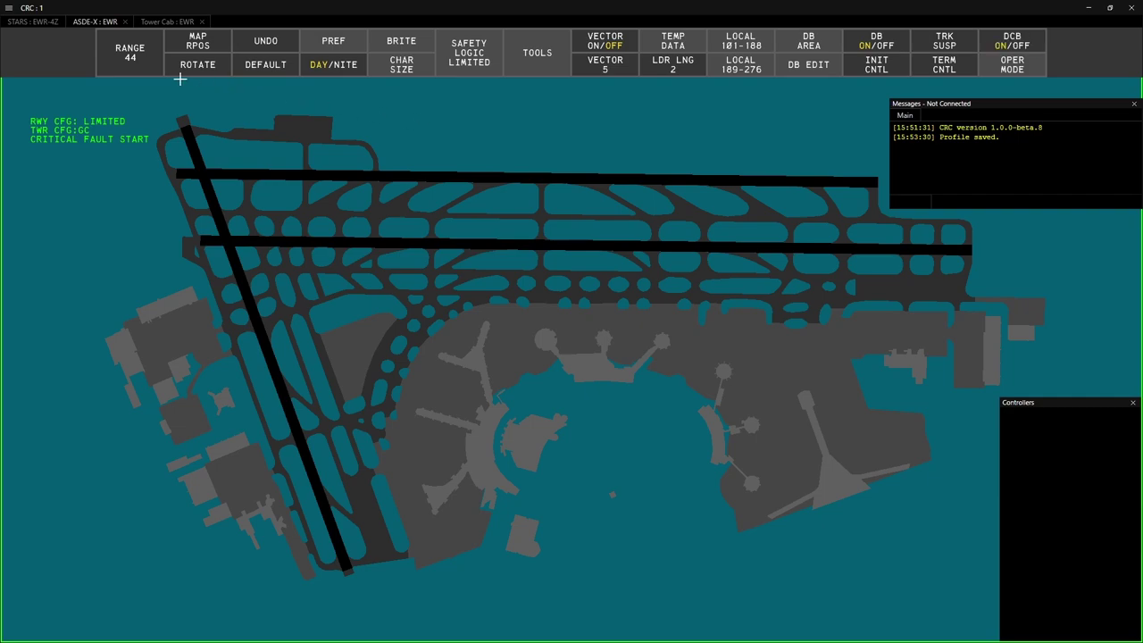
# Step: Set the profile's Controller Info to "Controlling EWR Tower" and, on a second line, "Feedback is welcome at nyartcc.org/feedback"
pyautogui.click(8, 10)
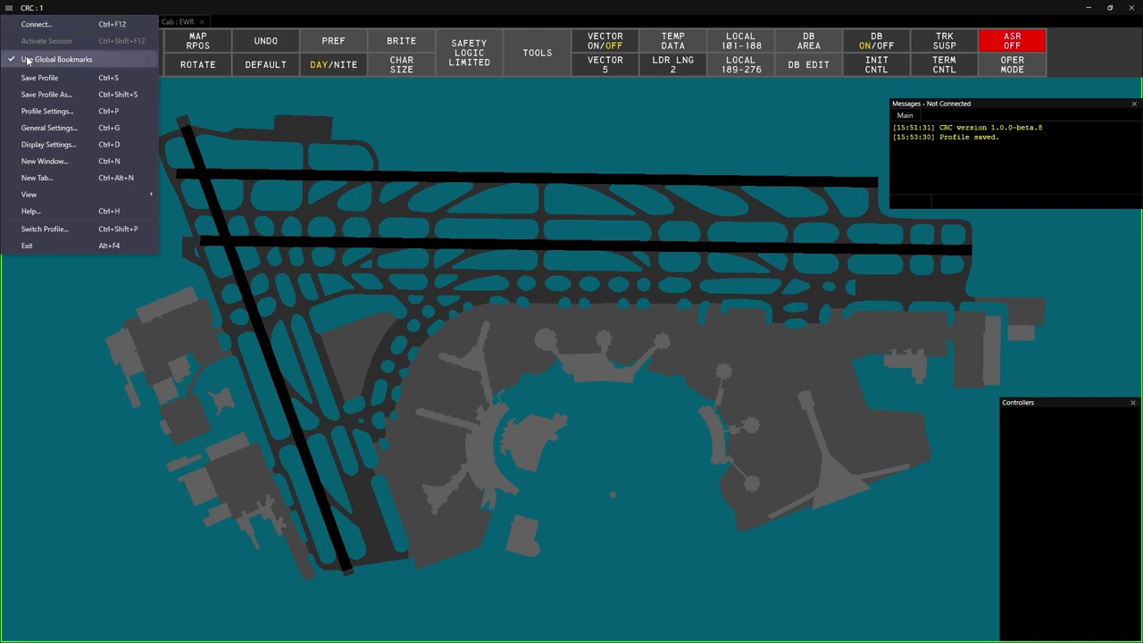
pyautogui.click(47, 111)
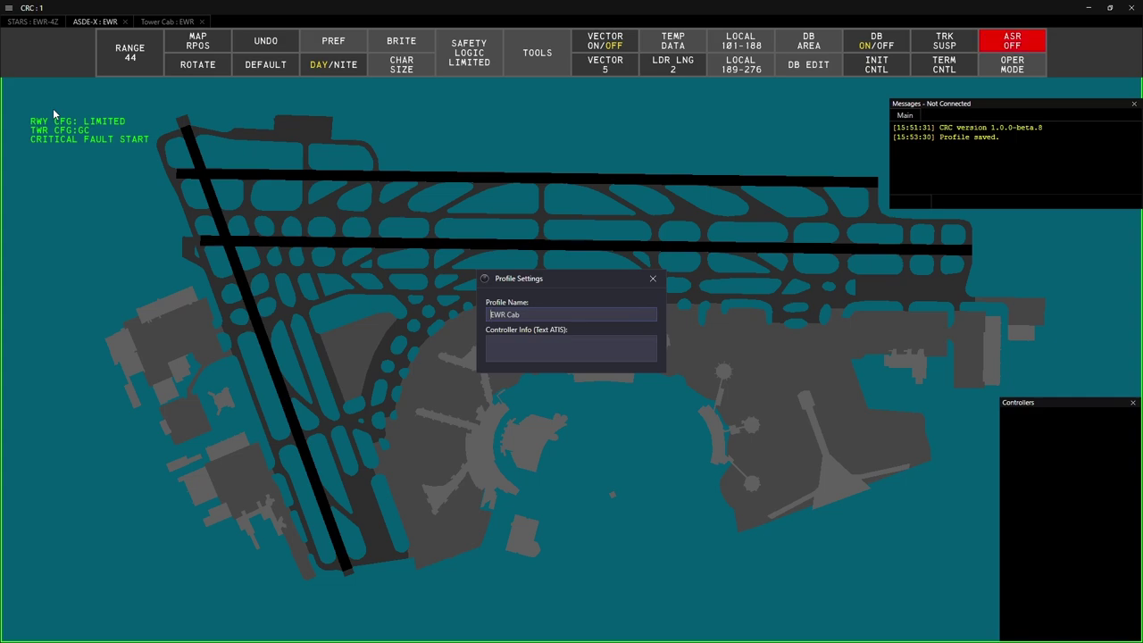
pyautogui.click(498, 344)
pyautogui.write('Controlling EWR Tower Feedback is welcome at nyartcc.org/feedback')
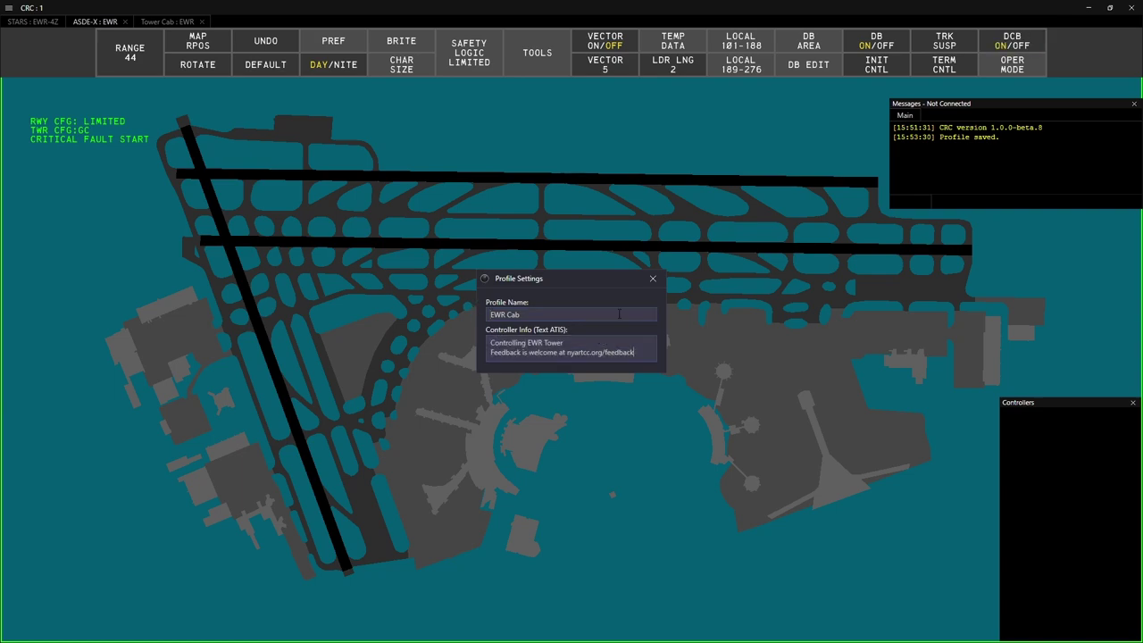
pyautogui.click(653, 280)
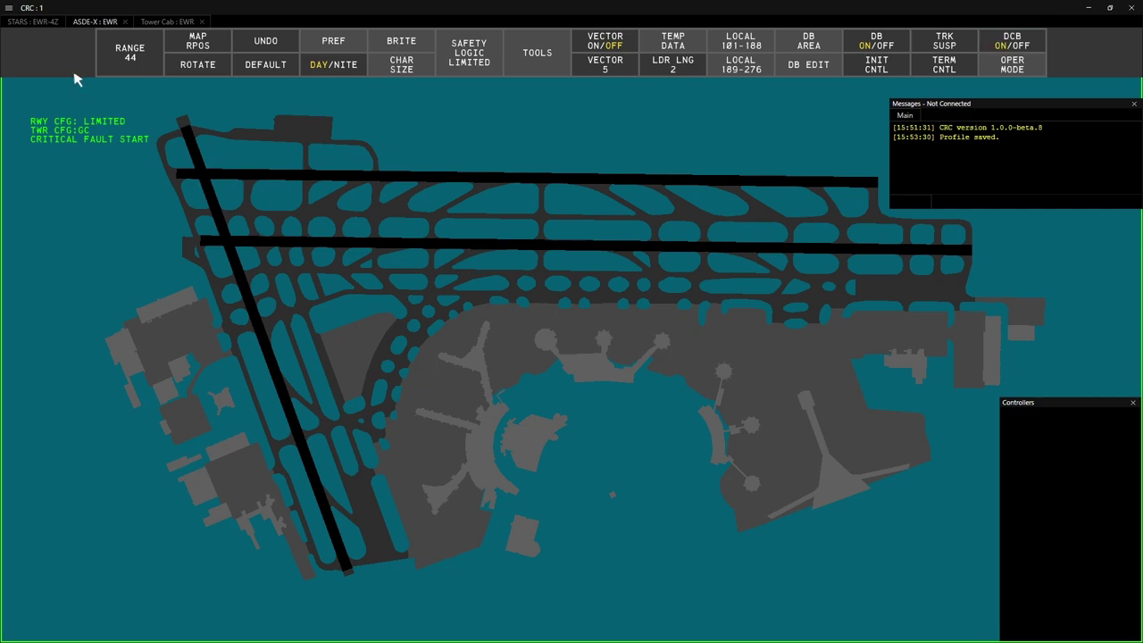
# Step: Start a VATSIM connection with the Local - 118.300 position and the Student3 rating
pyautogui.click(10, 10)
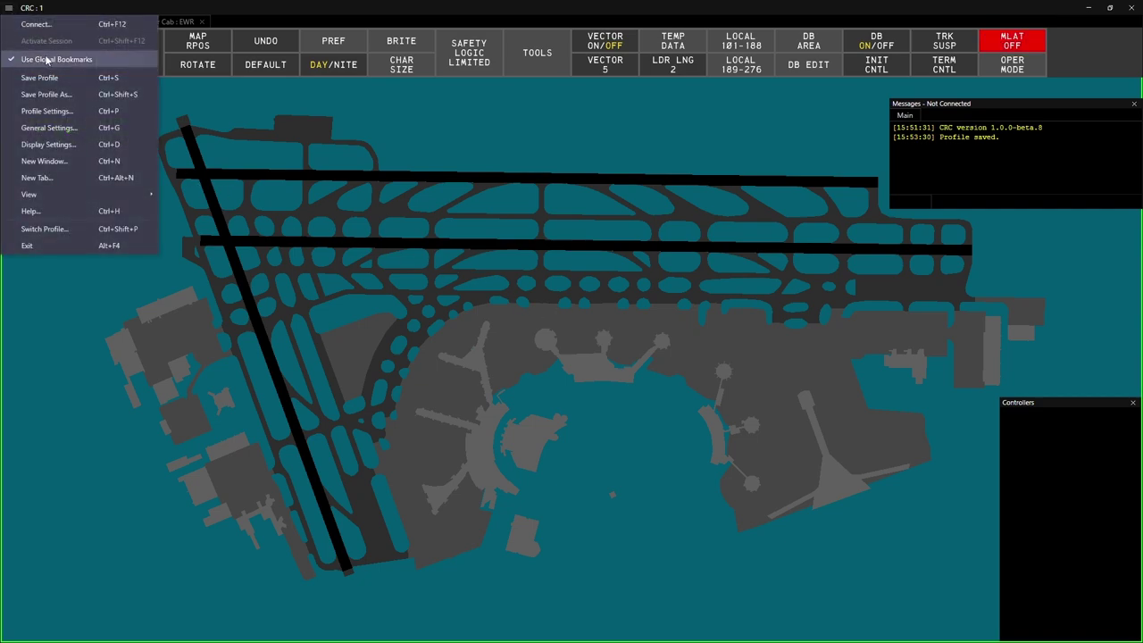
pyautogui.click(443, 118)
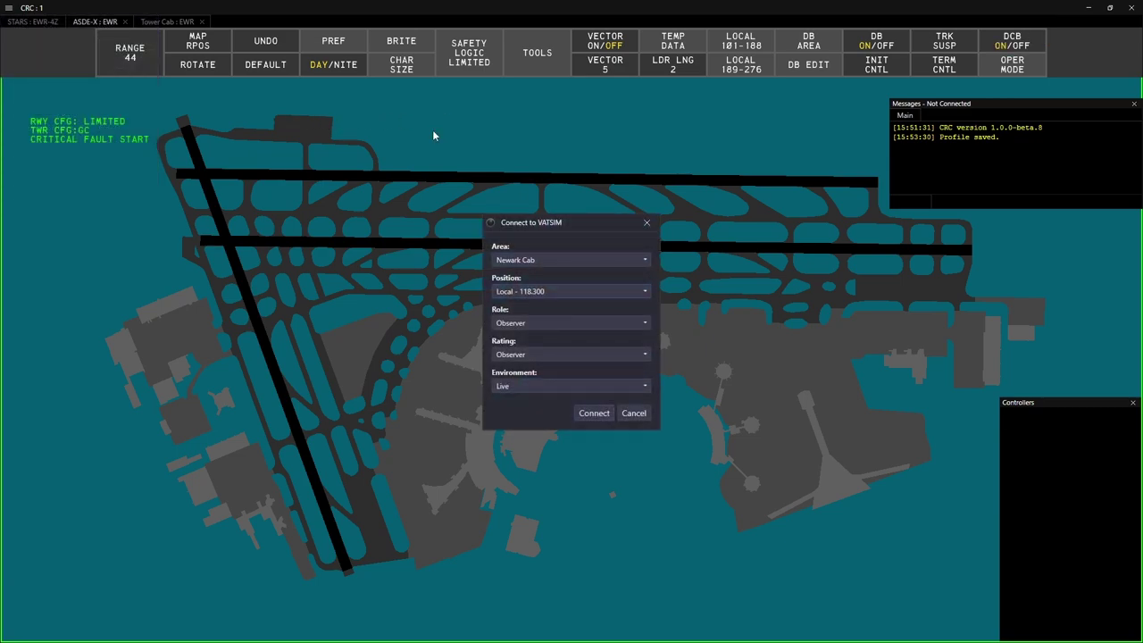
pyautogui.click(572, 293)
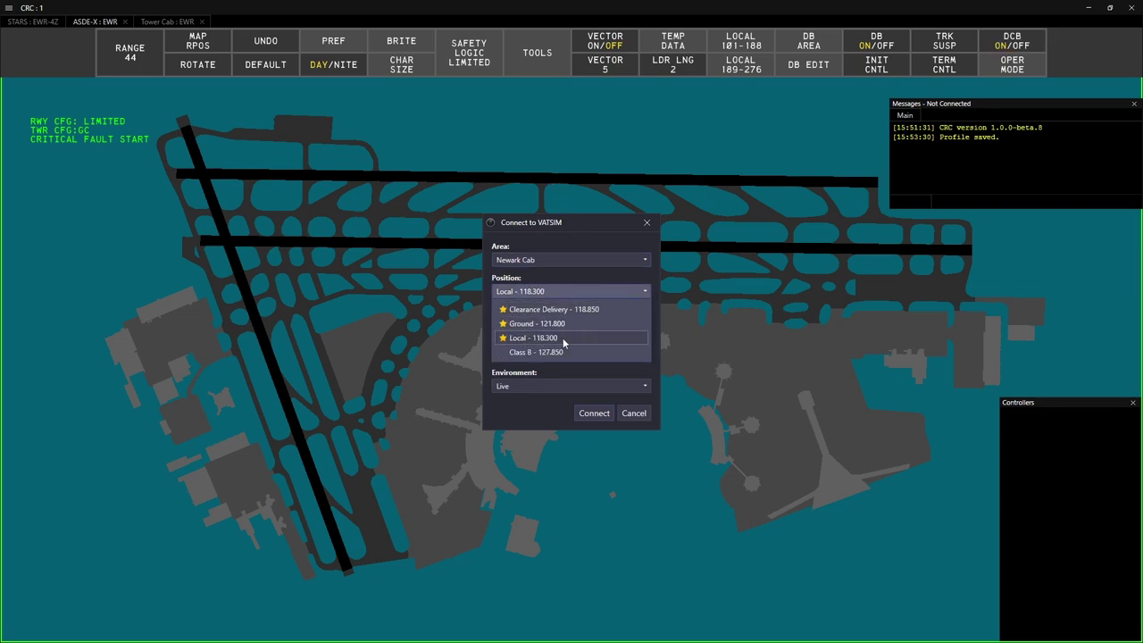
pyautogui.click(563, 338)
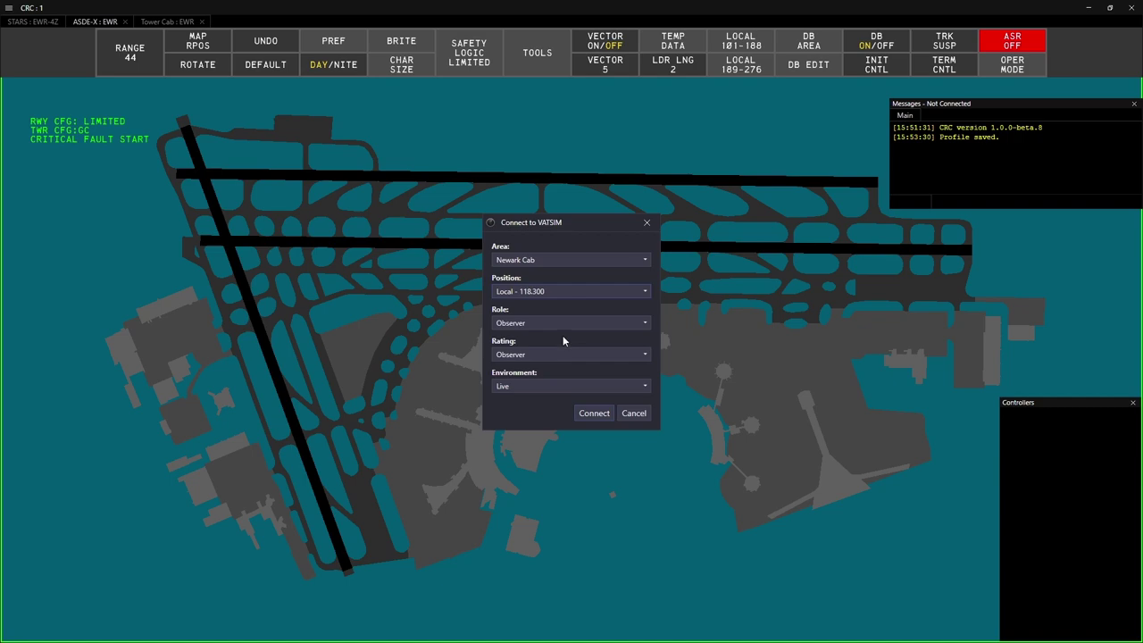
pyautogui.click(564, 355)
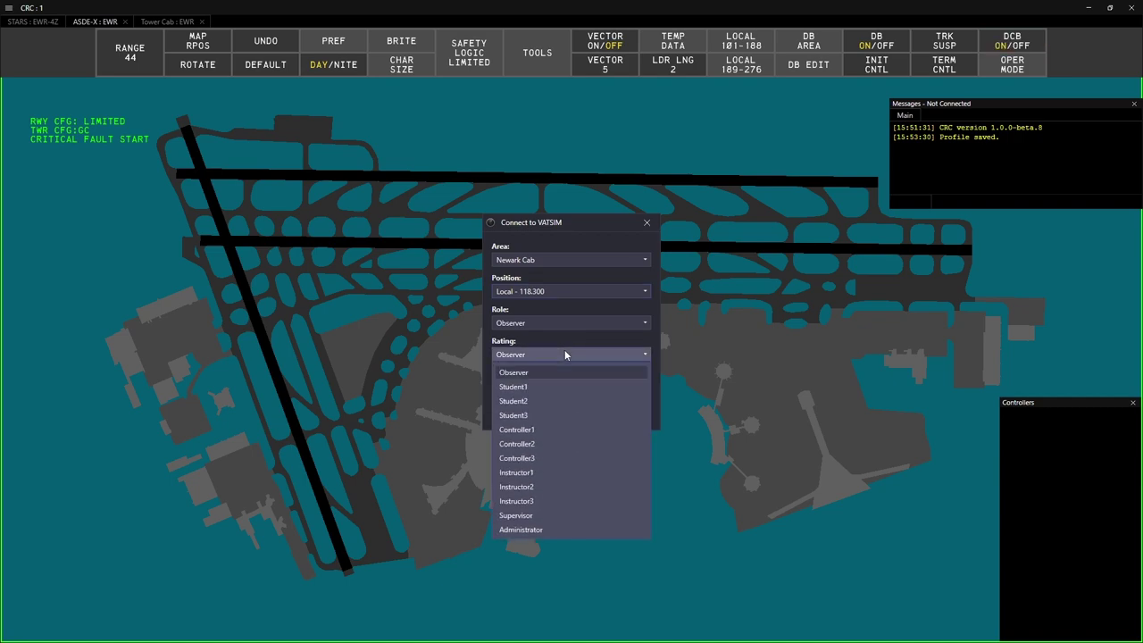
pyautogui.click(557, 414)
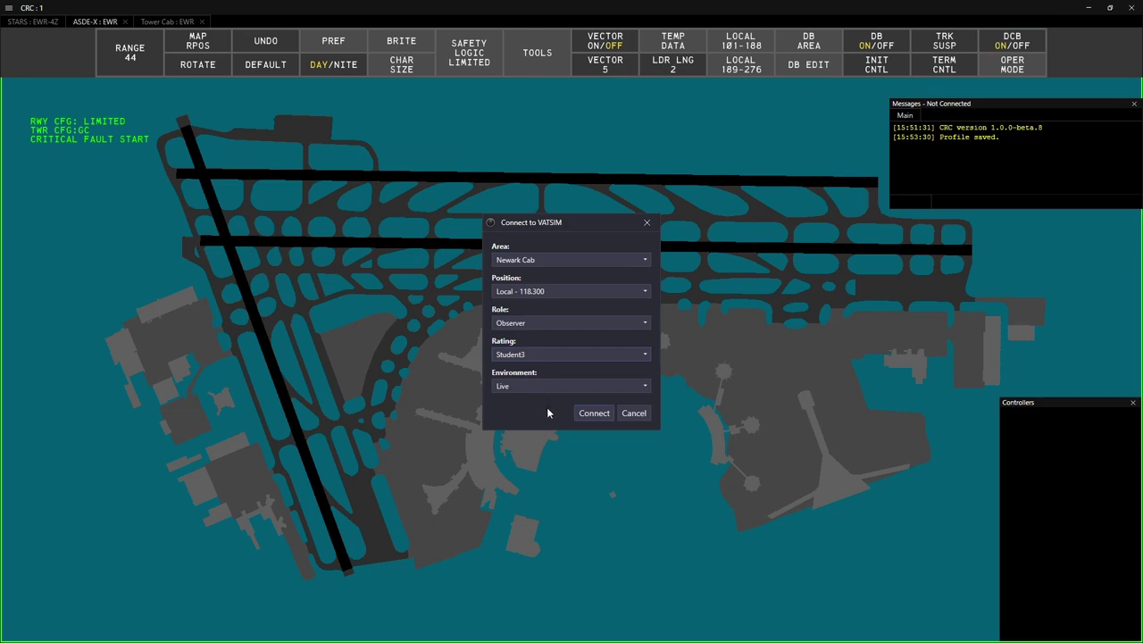
# Step: Set the connection's role to Controller and its environment to Sweatbox 1
pyautogui.click(556, 322)
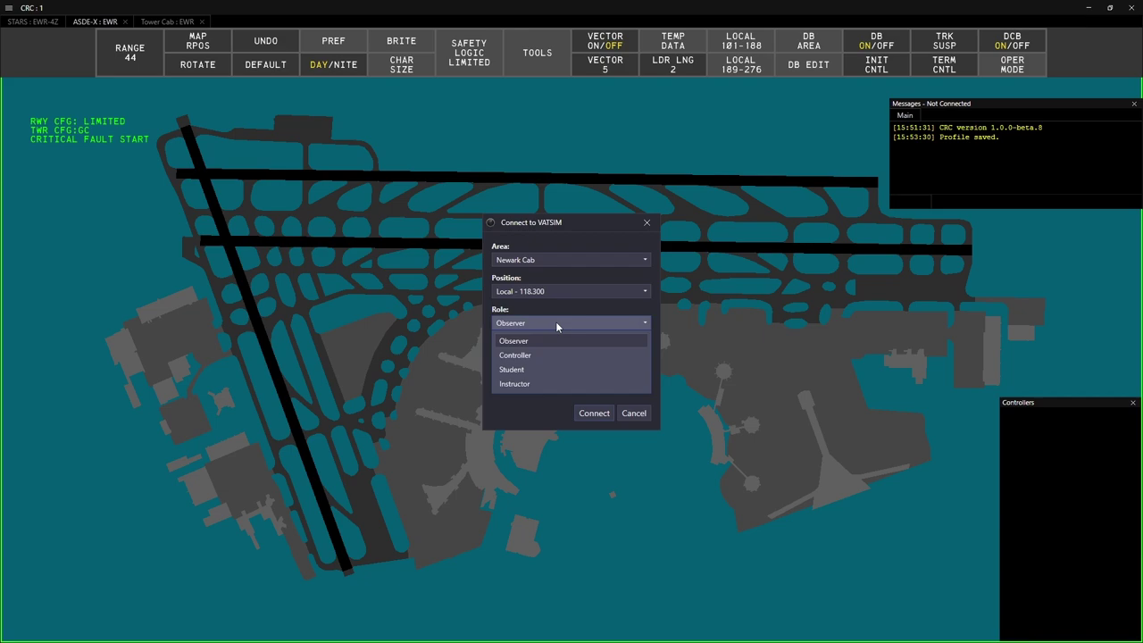
pyautogui.click(555, 321)
pyautogui.click(555, 322)
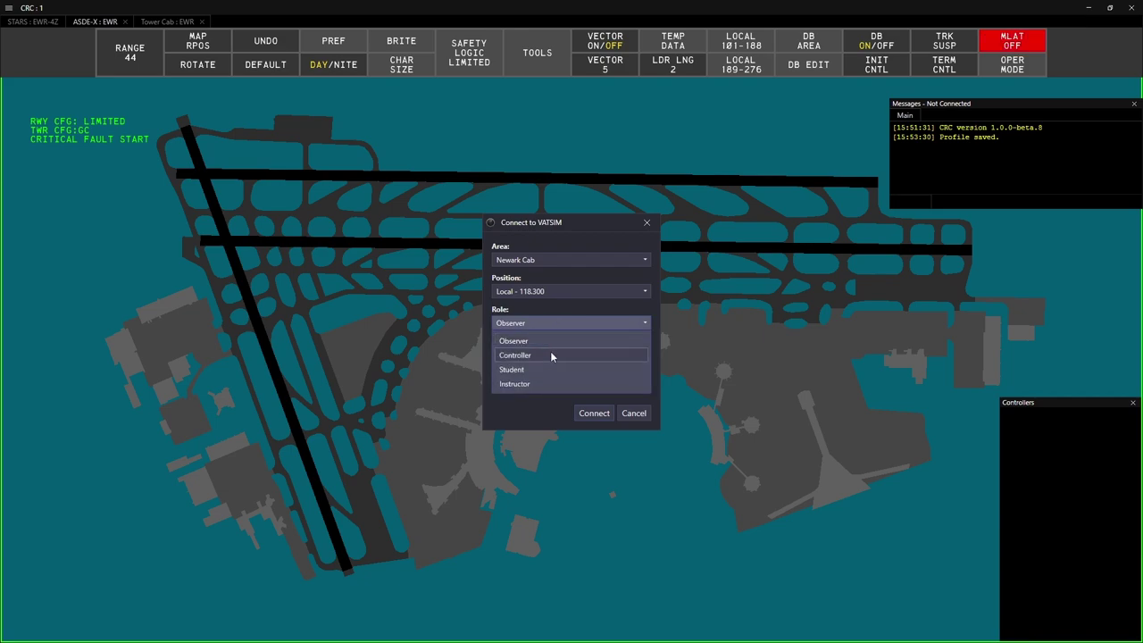
pyautogui.click(550, 351)
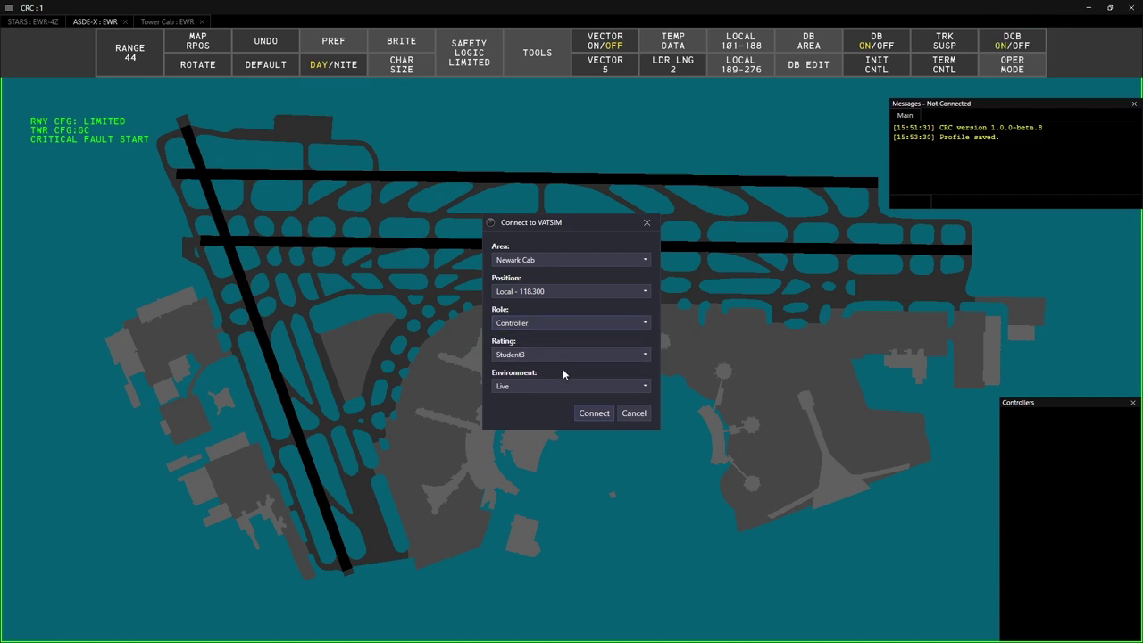
pyautogui.click(543, 386)
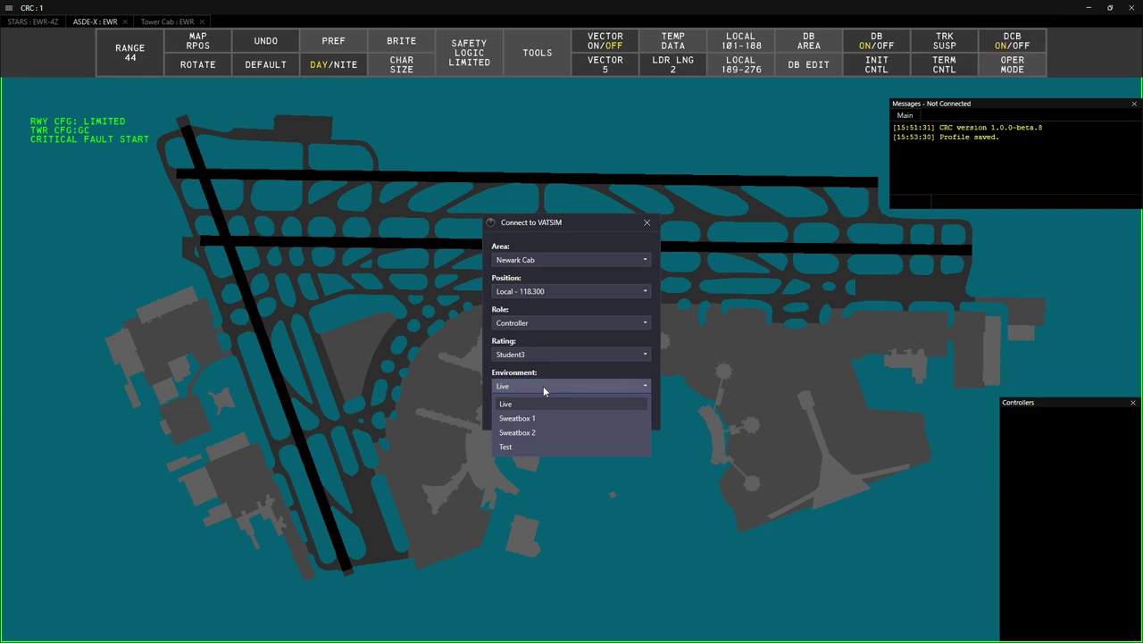
pyautogui.click(550, 418)
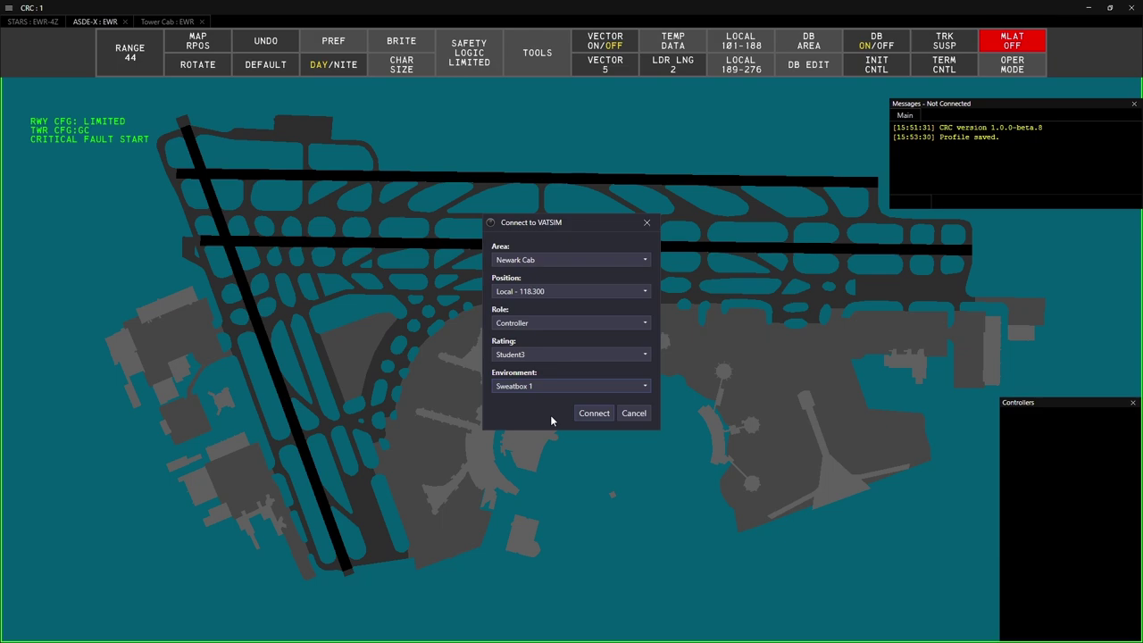
# Step: Connect to VATSIM with the chosen settings and activate the controlling session
pyautogui.click(585, 414)
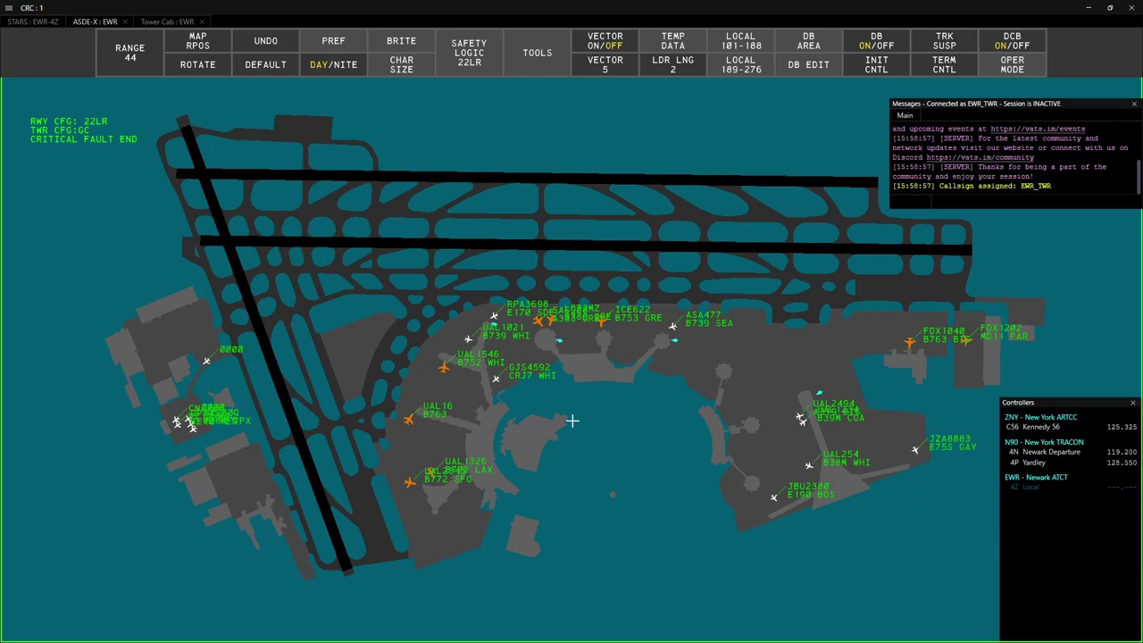
pyautogui.click(9, 10)
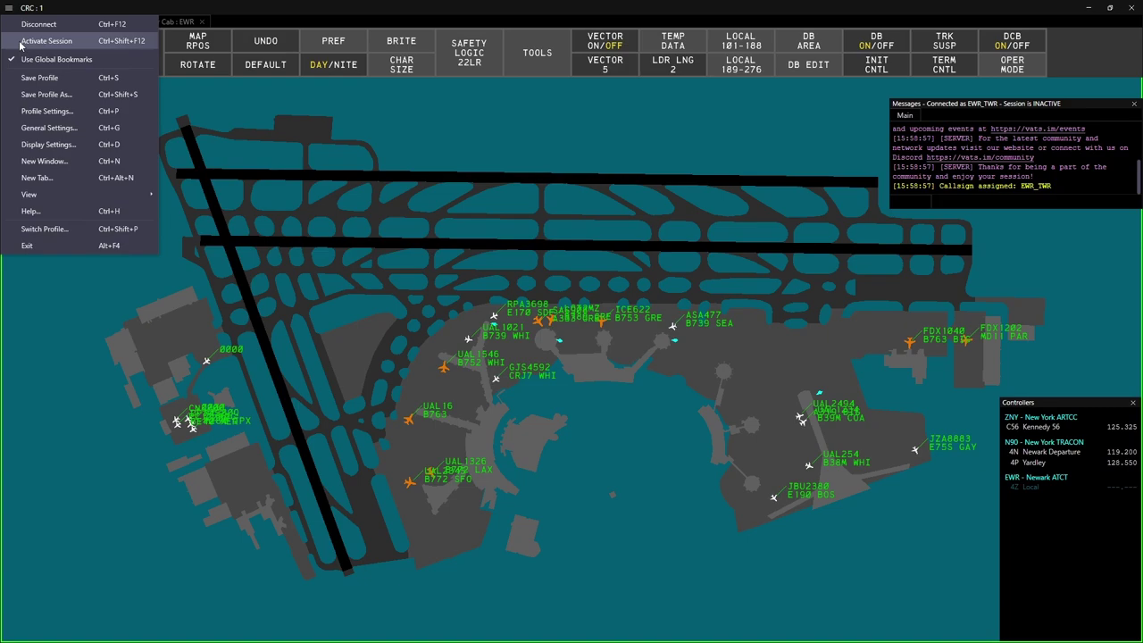
pyautogui.click(21, 45)
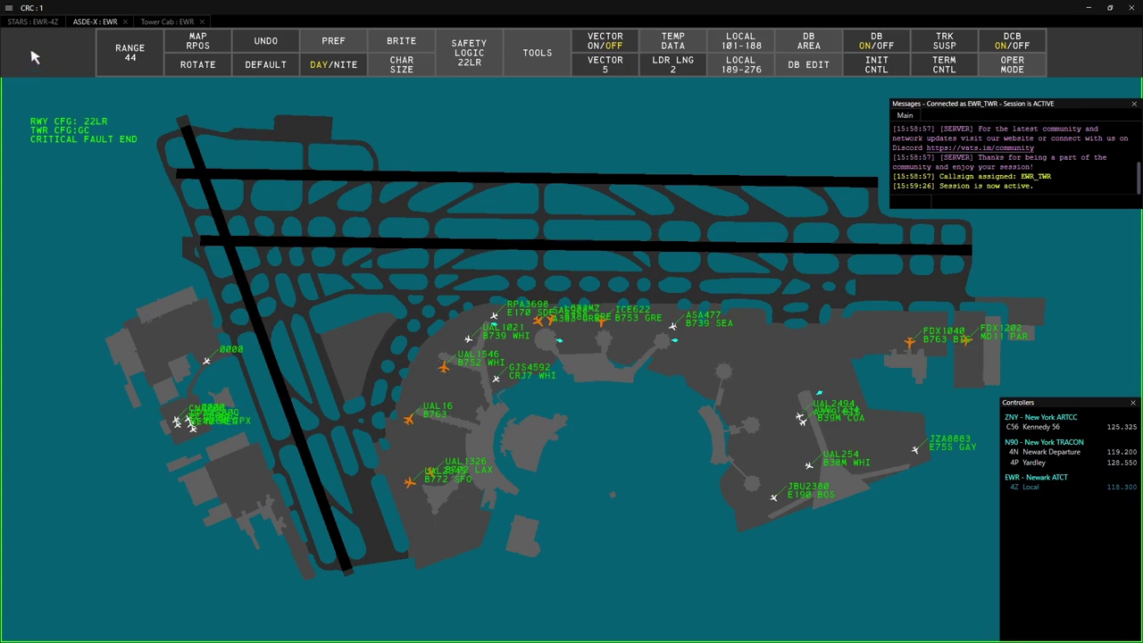
# Step: Disconnect from the network and confirm the disconnection
pyautogui.click(9, 8)
pyautogui.click(38, 24)
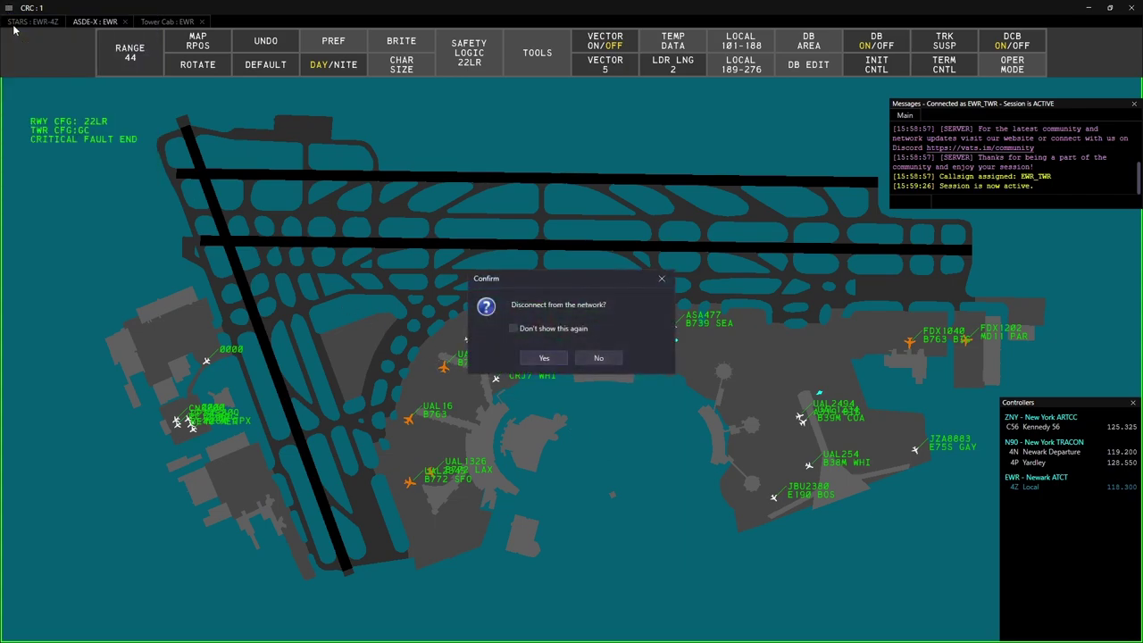
pyautogui.click(544, 358)
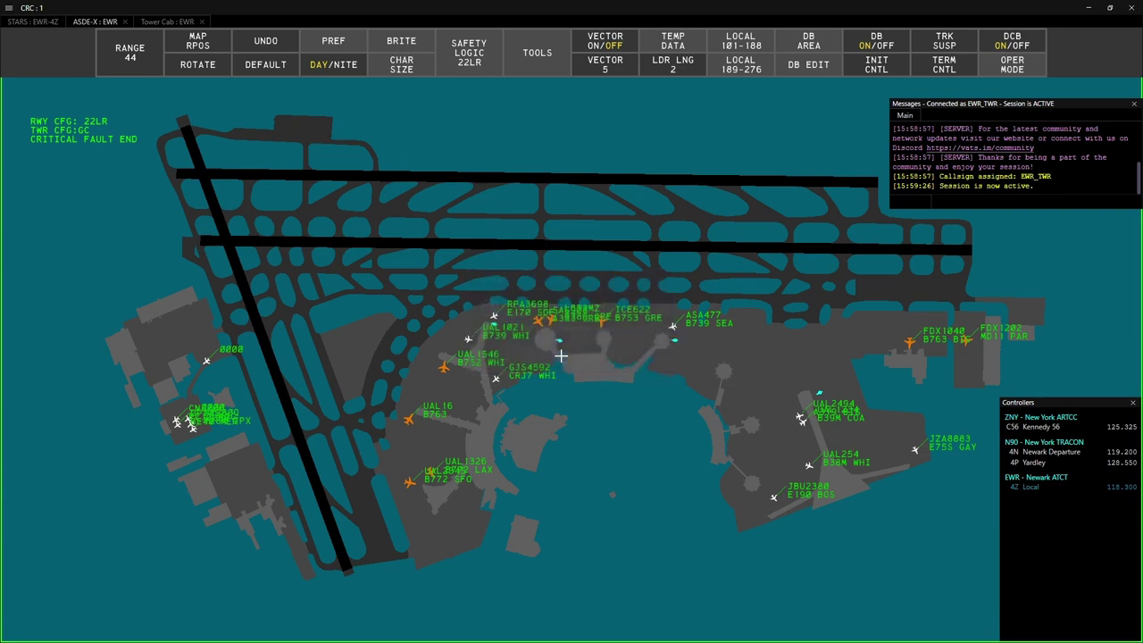